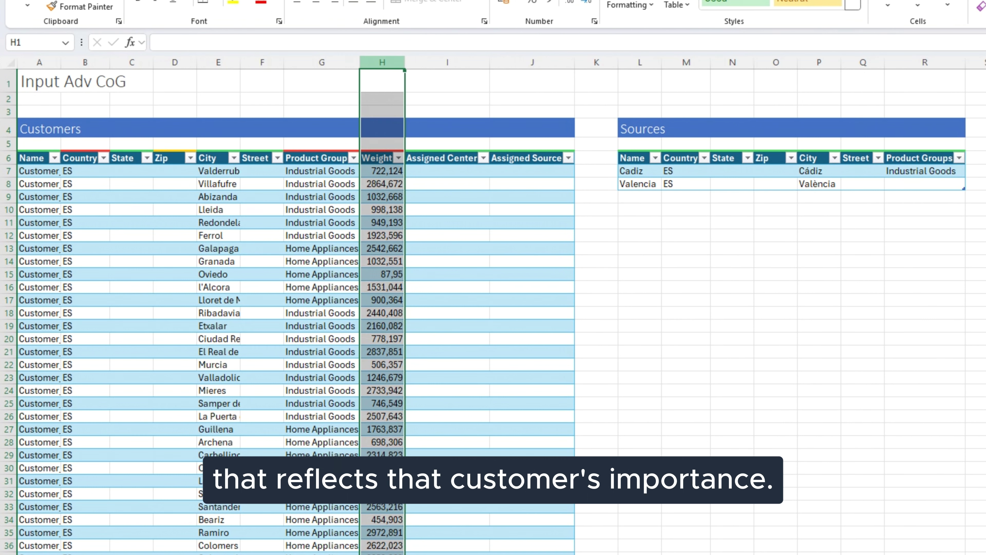
# Examine the Assigned Center and Assigned Source columns of the Customers table and the Cadiz row of the Sources table
pyautogui.click(448, 63)
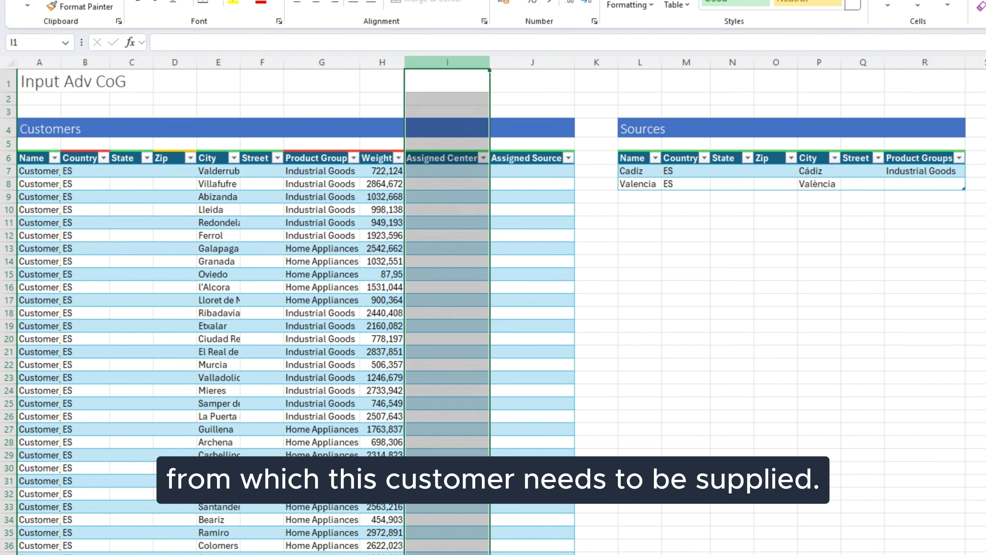
pyautogui.click(532, 63)
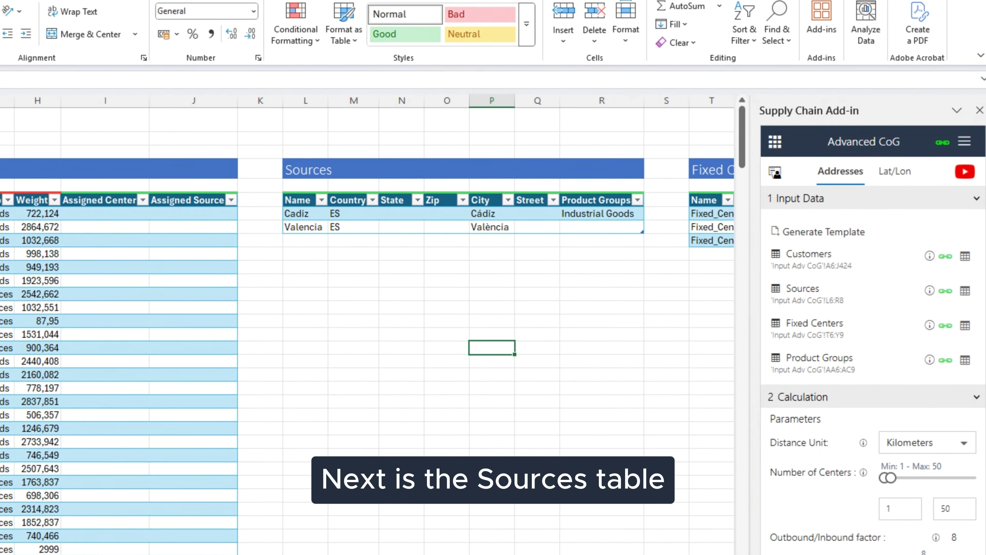
pyautogui.moveTo(305, 213); pyautogui.dragTo(602, 213)
pyautogui.click(538, 254)
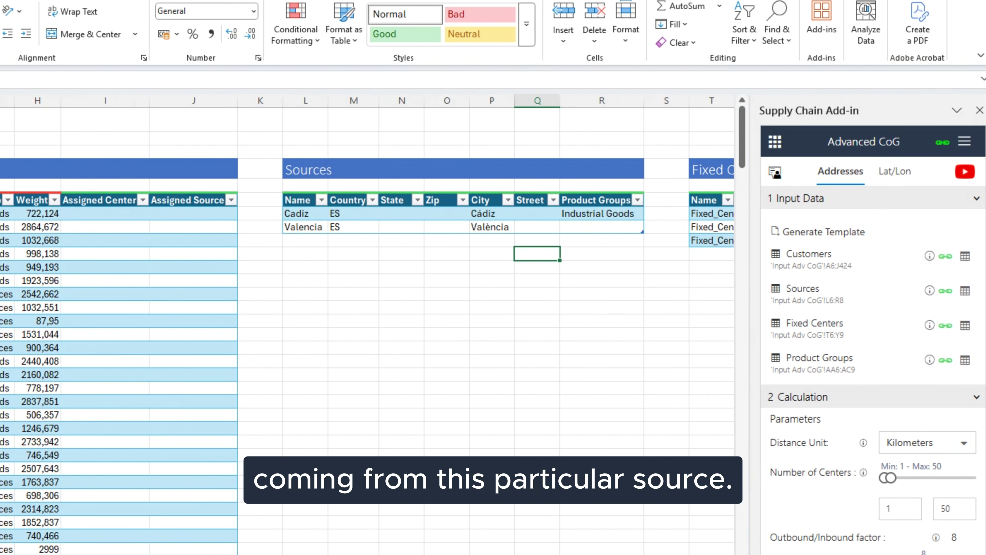
# Set the Cadiz source's product groups to "Industrial Goods; Home Appliances" and fit the column width to the text
pyautogui.click(602, 213)
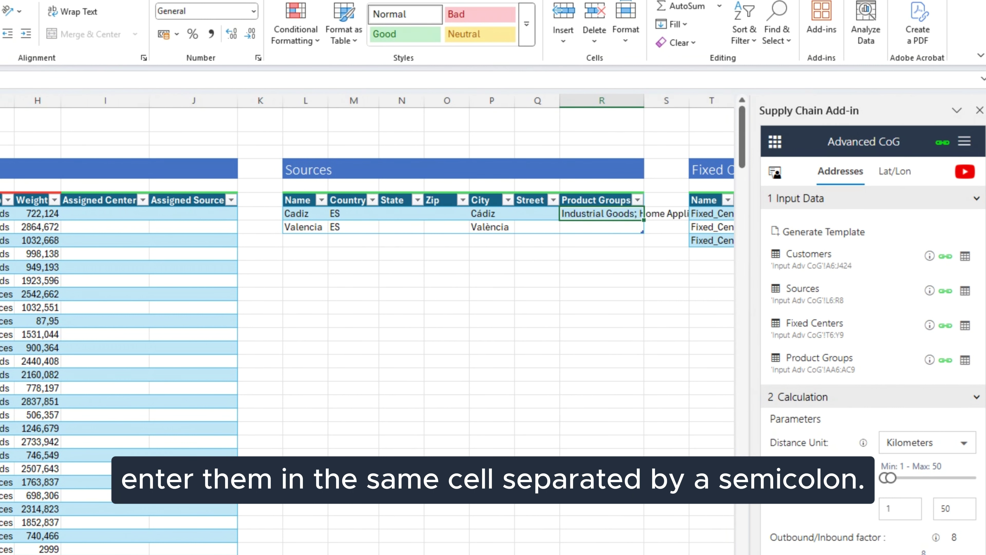
pyautogui.doubleClick(644, 101)
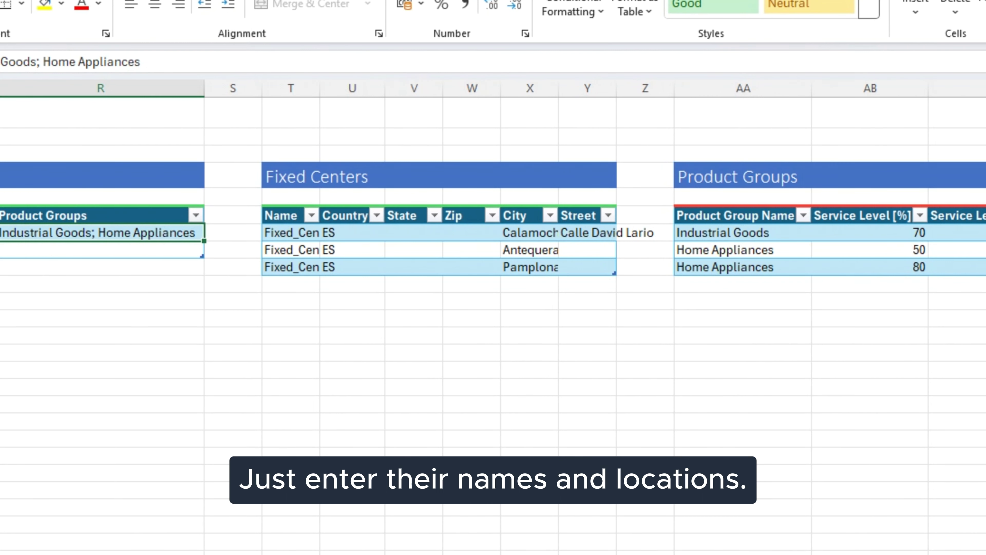
# Examine the first row of the Fixed Centers table and the service level for Industrial Goods in the Product Groups table
pyautogui.moveTo(291, 233); pyautogui.dragTo(587, 233)
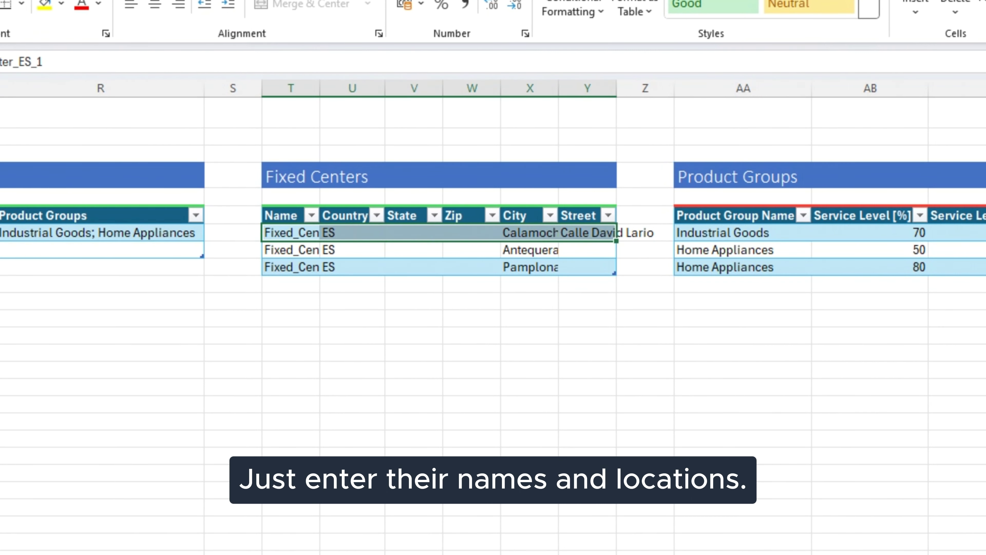
pyautogui.hscroll(3, 466, 350)
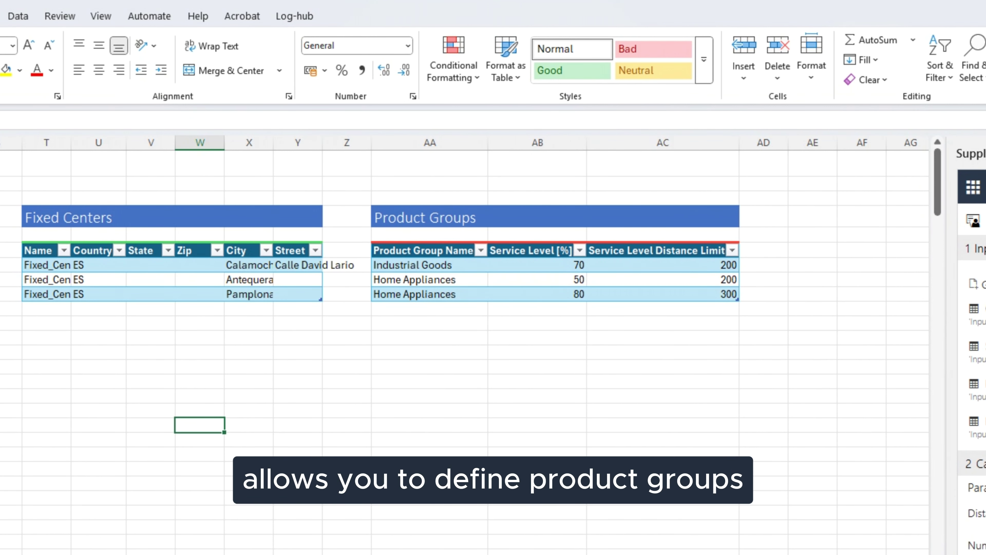
pyautogui.click(537, 265)
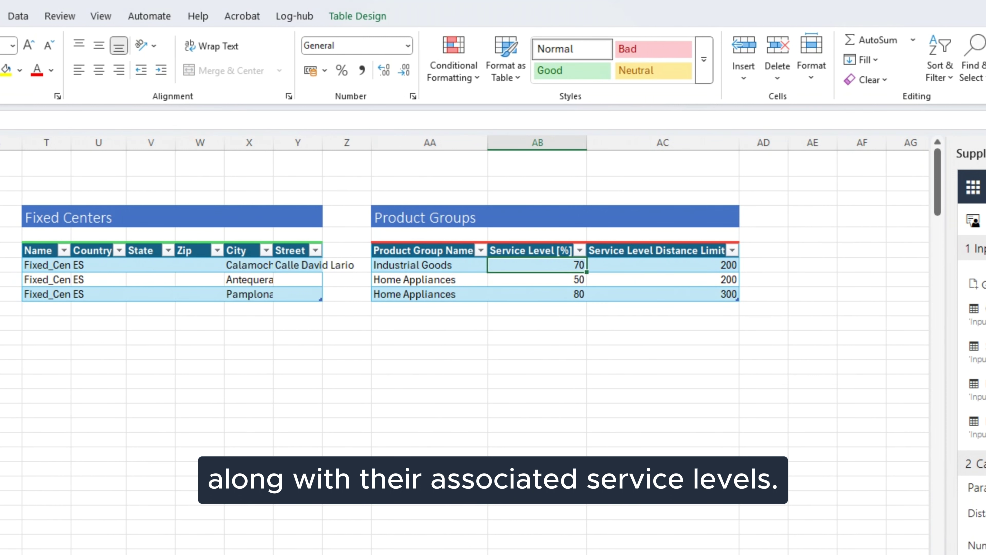
# Insert a row above the first Product Groups entry for Industrial Goods with service level 15 and distance limit 300
pyautogui.moveTo(430, 265); pyautogui.dragTo(663, 265)
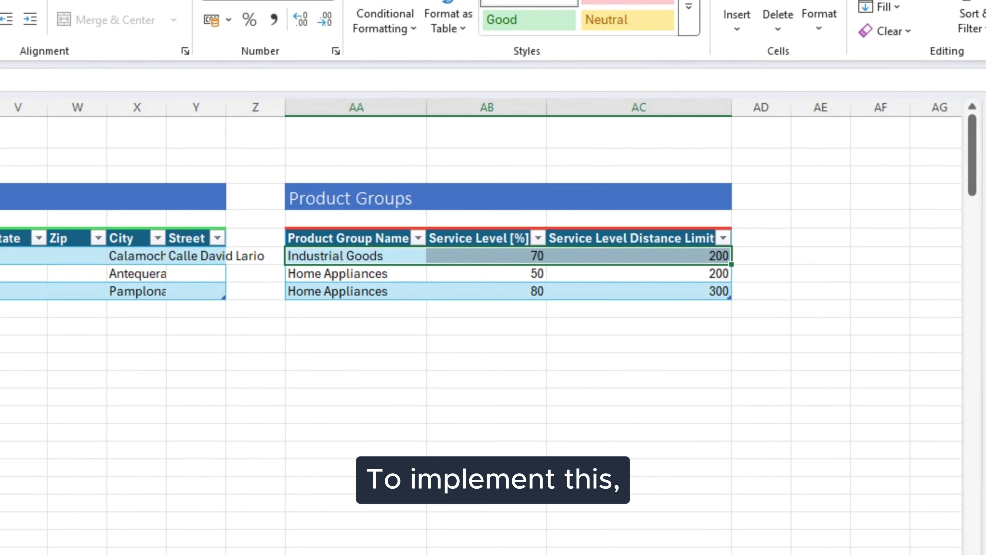
pyautogui.rightClick(396, 255)
pyautogui.click(656, 492)
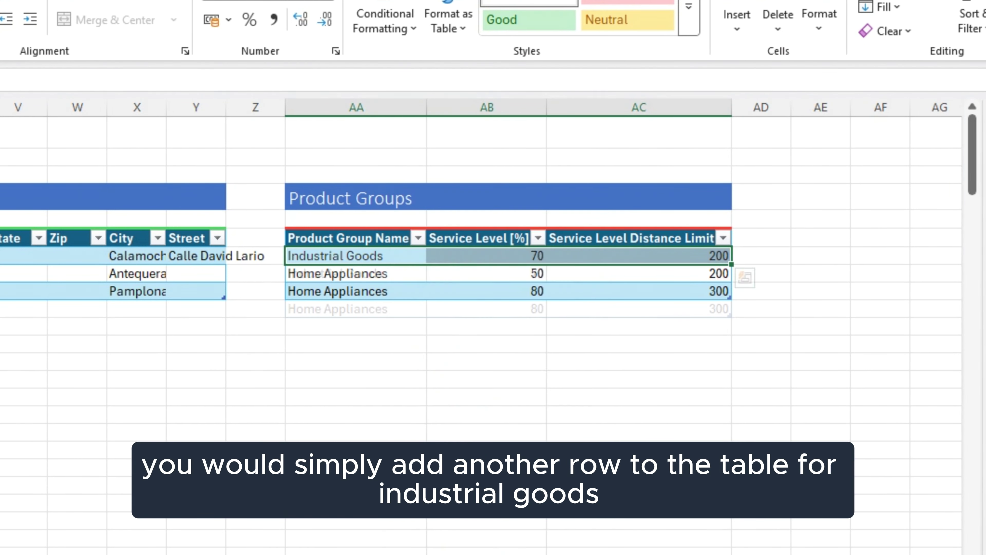
pyautogui.write('Industrial Goods')
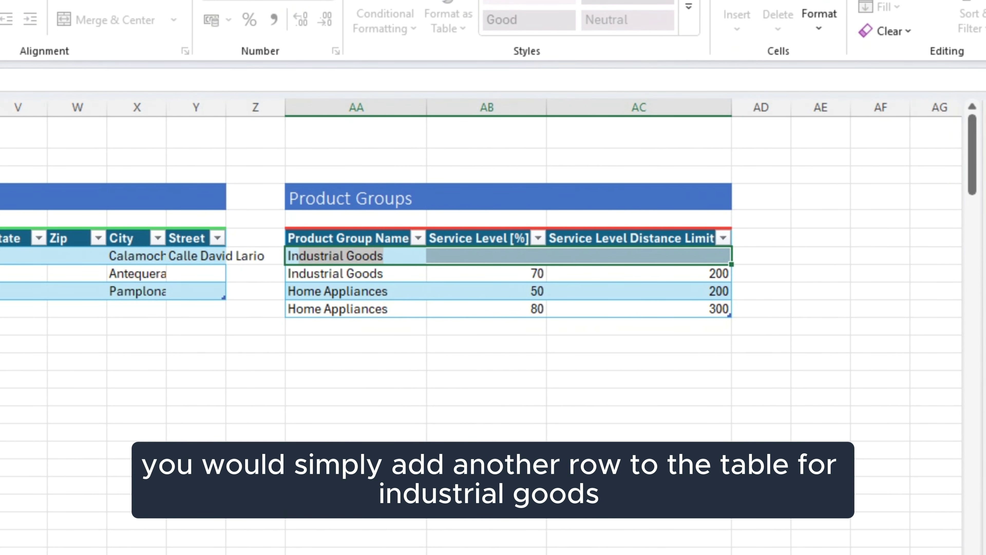
pyautogui.press('Tab')
pyautogui.write('15')
pyautogui.press('Tab')
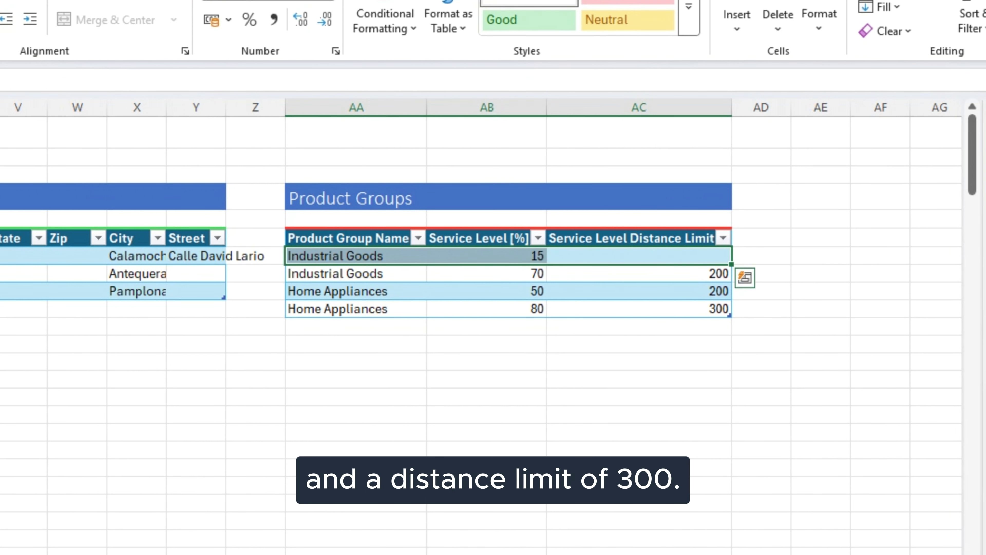
pyautogui.write('300')
pyautogui.press('Return')
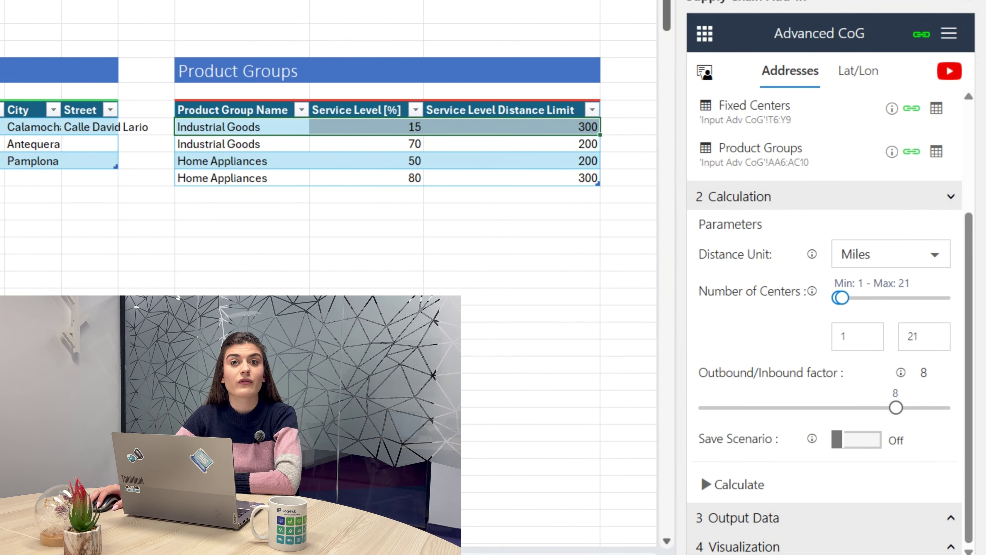
# Set the calculation's distance unit to Kilometers and the maximum number of centers to 5
pyautogui.click(892, 254)
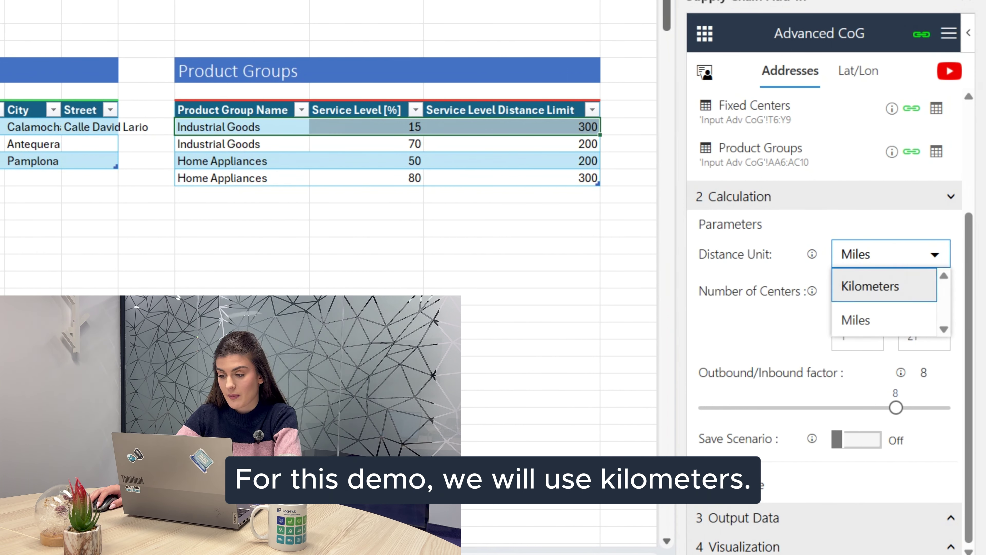
pyautogui.click(884, 286)
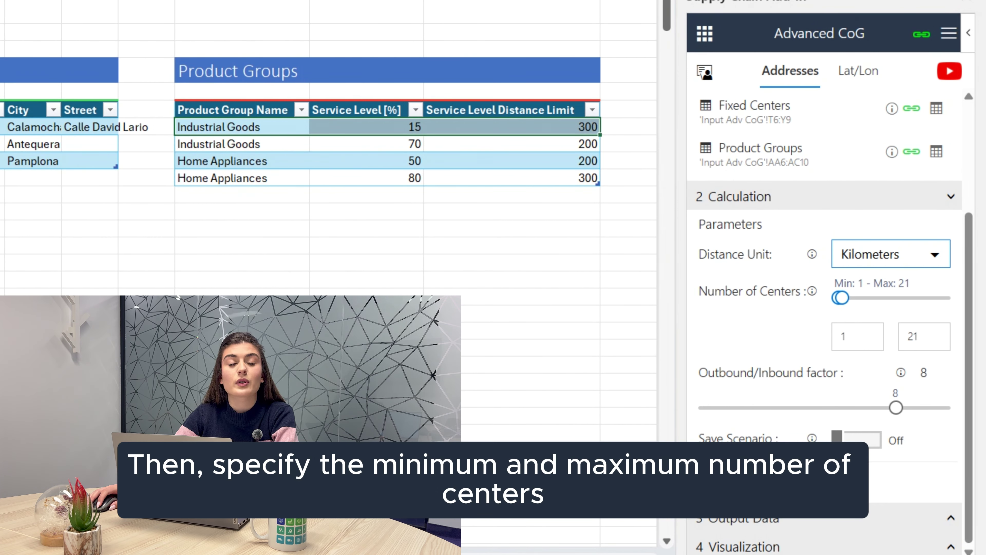
pyautogui.doubleClick(917, 337)
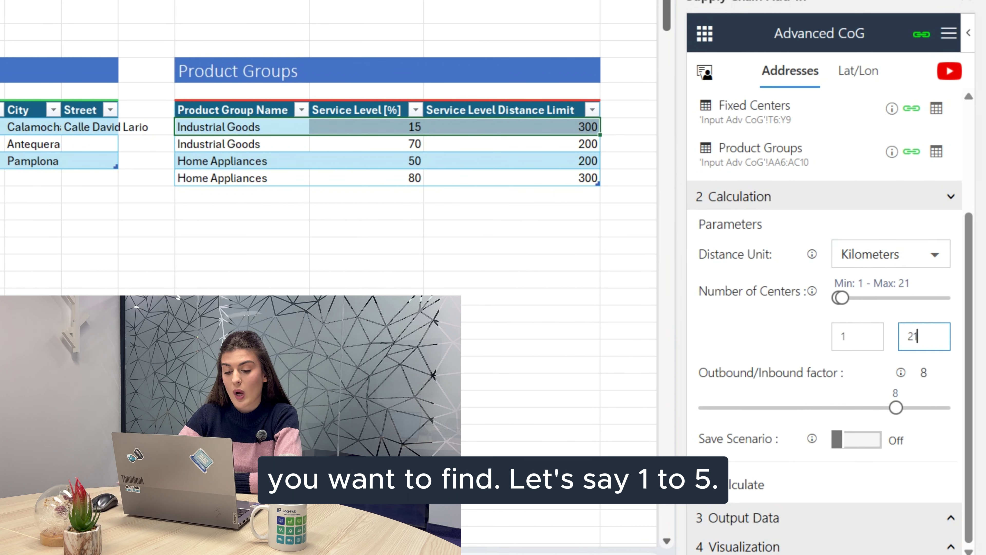
pyautogui.write('5')
pyautogui.press('Tab')
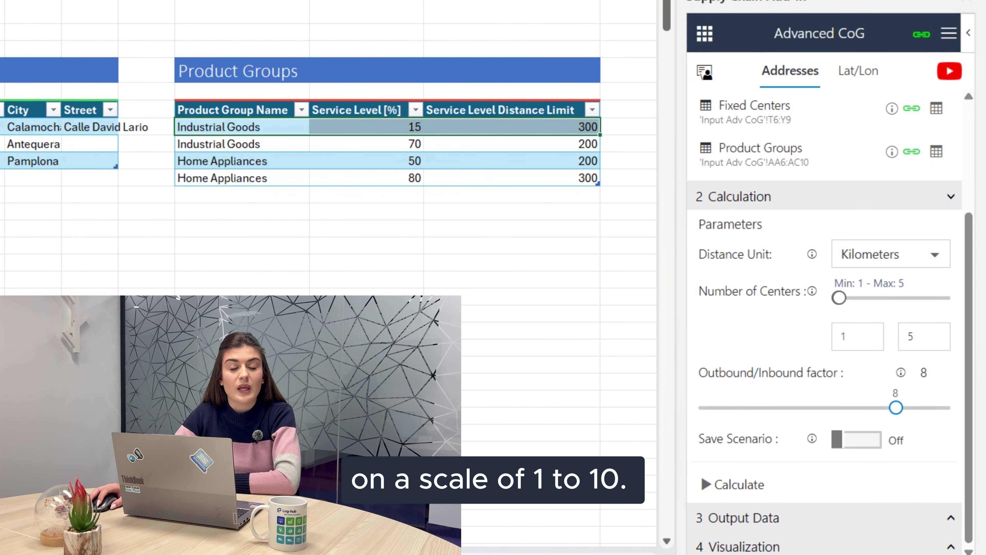
# Set the outbound/inbound factor to 3, run the Advanced CoG calculation and check its status
pyautogui.moveTo(897, 408); pyautogui.dragTo(777, 408)
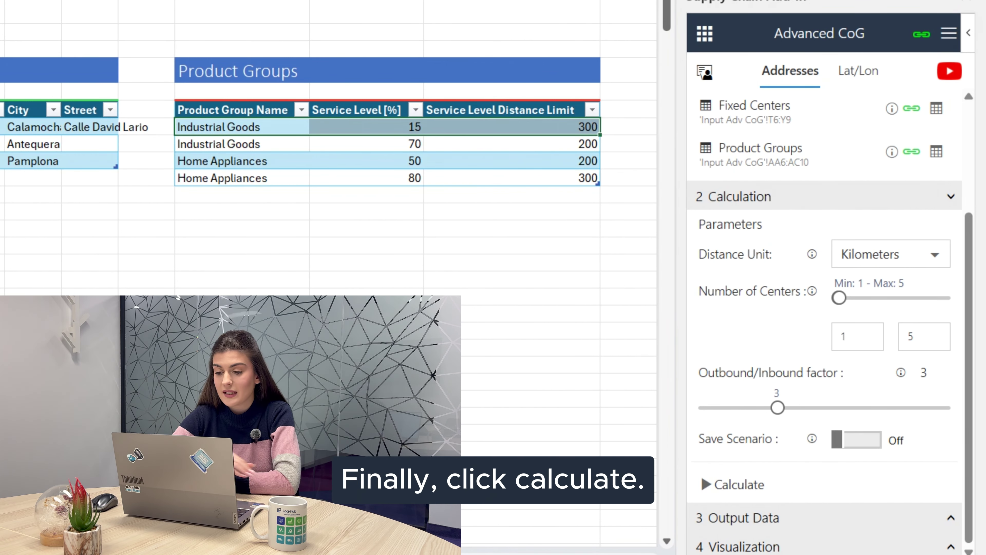
pyautogui.click(738, 484)
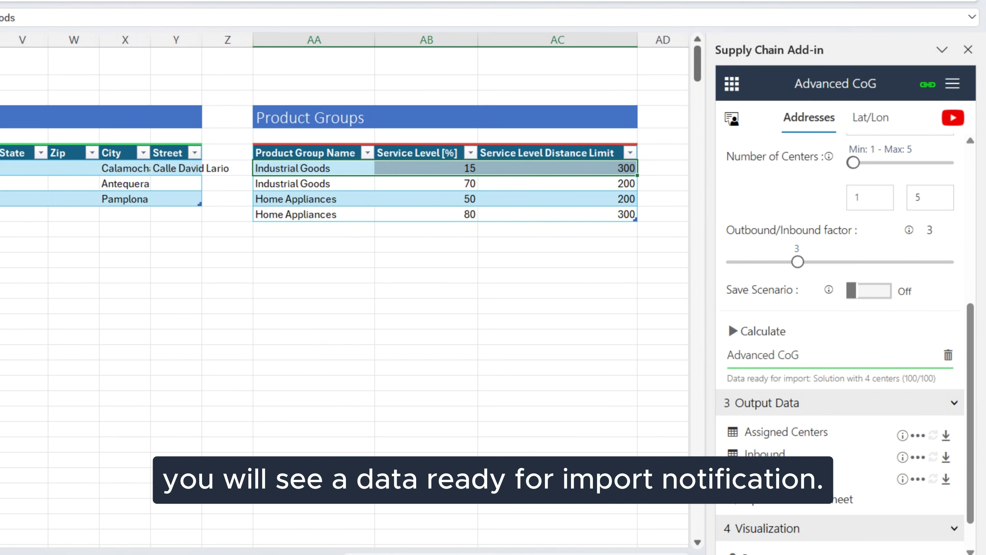
pyautogui.moveTo(728, 379); pyautogui.dragTo(835, 379)
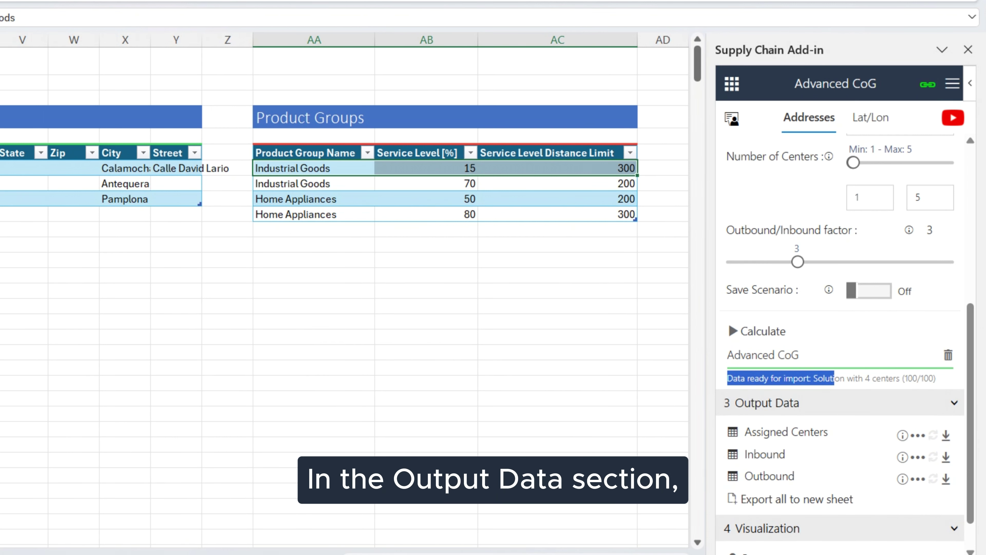
pyautogui.click(835, 378)
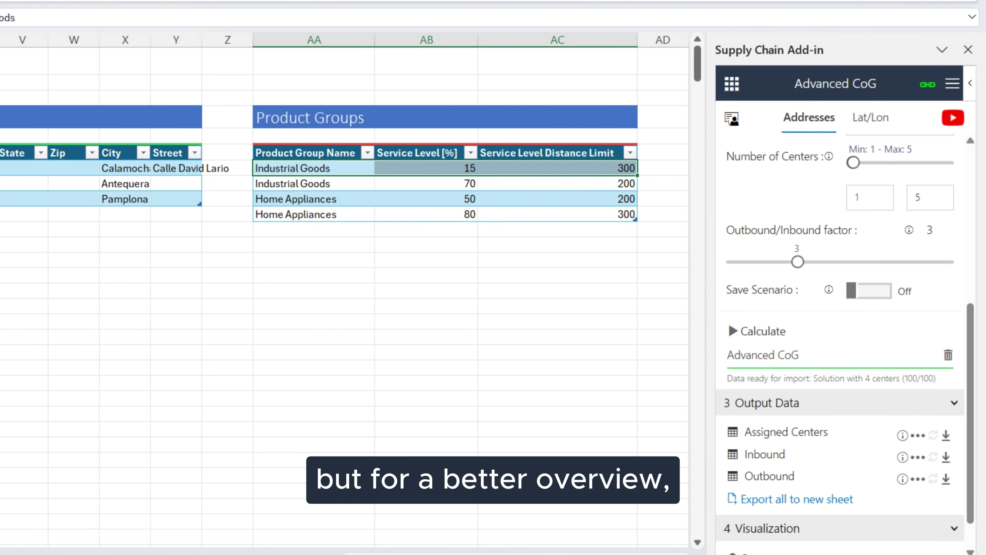
# Export all output data to a new sheet and review the Assigned Centers, Inbound and Outbound tables
pyautogui.click(797, 499)
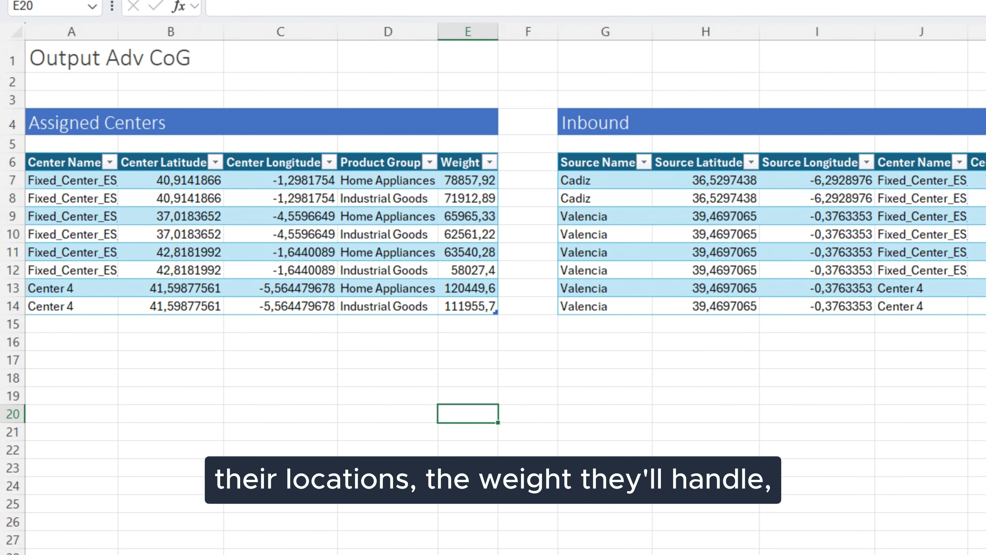
pyautogui.hscroll(3, 506, 289)
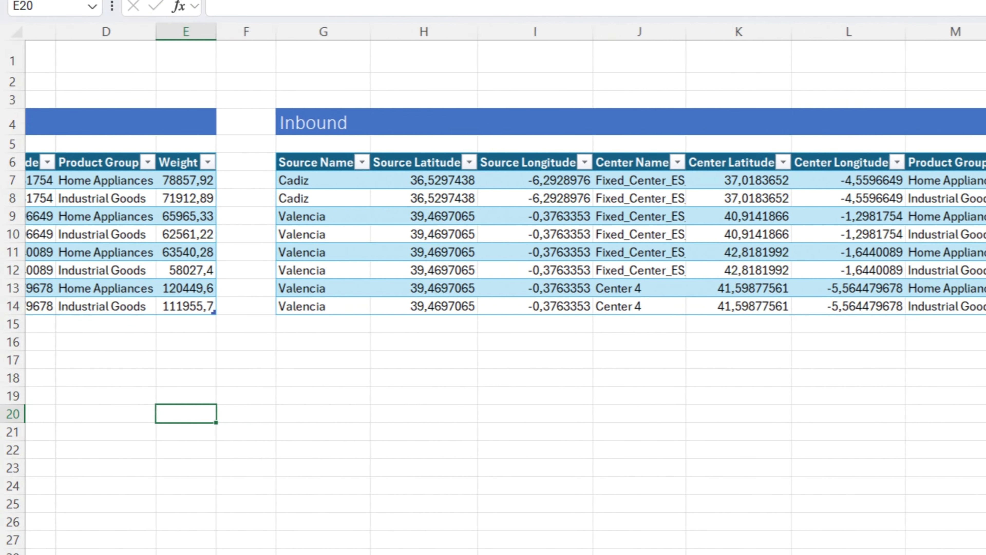
pyautogui.hscroll(3, 506, 289)
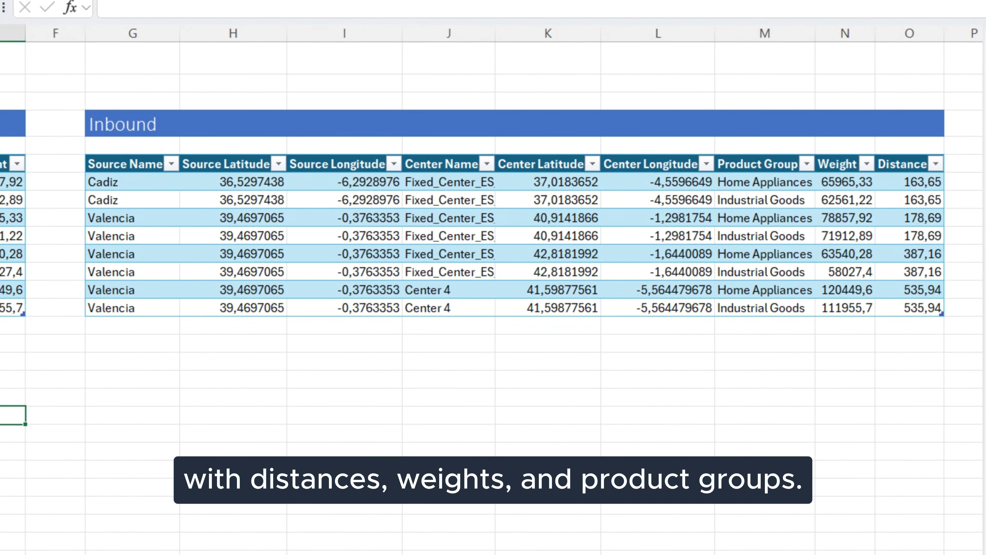
pyautogui.hscroll(5, 494, 289)
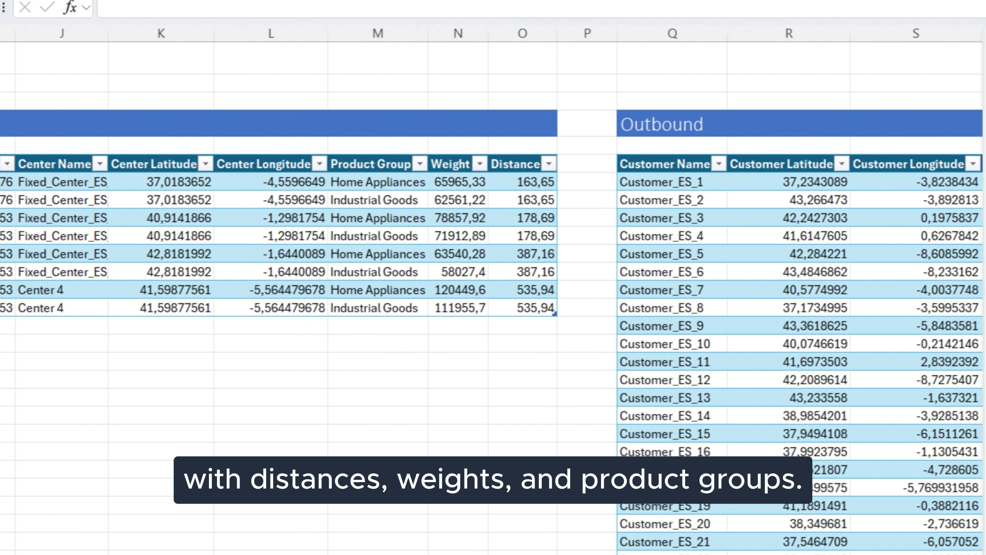
pyautogui.hscroll(3, 493, 289)
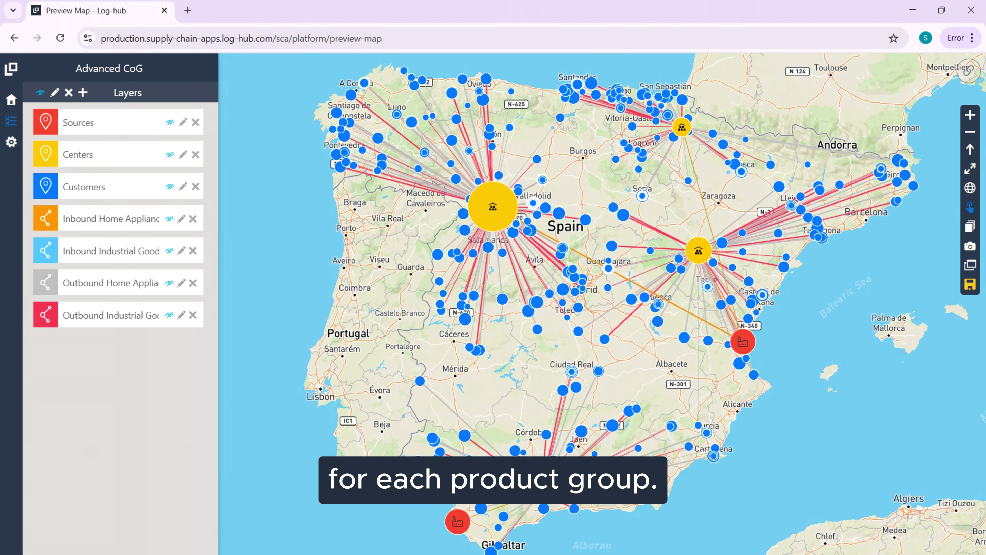
# Show the details of Center 4, two customers in eastern Spain and the southern source on the preview map
pyautogui.click(493, 206)
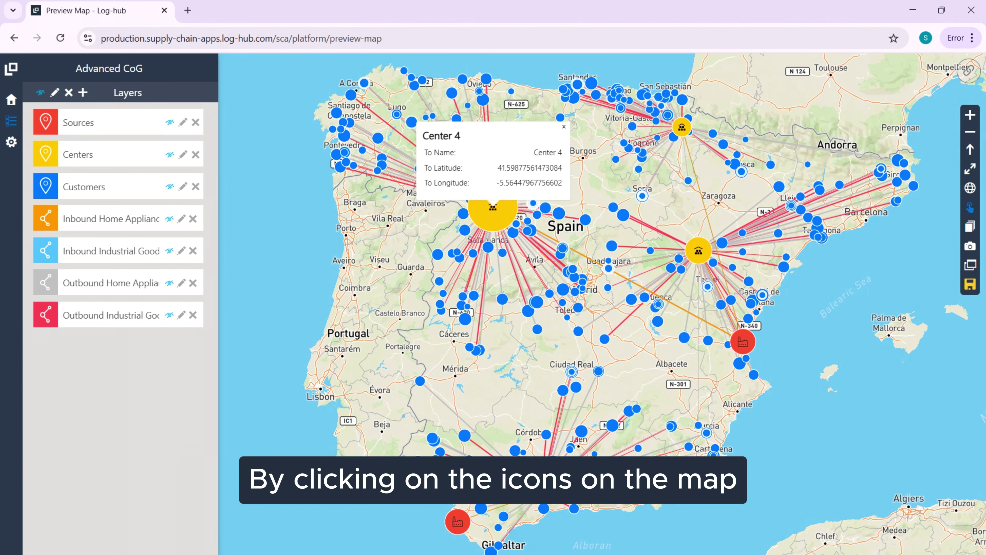
pyautogui.click(699, 251)
pyautogui.click(732, 299)
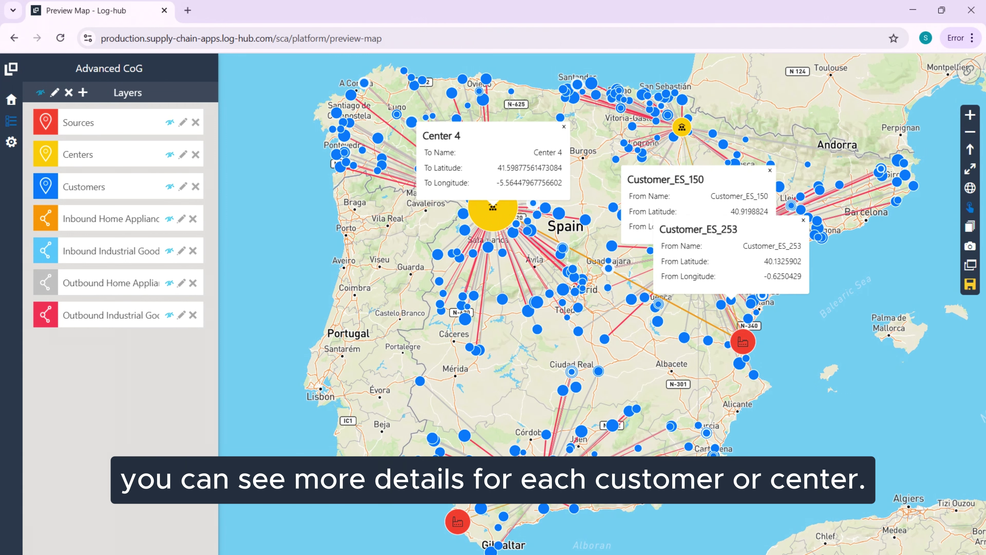
pyautogui.click(458, 522)
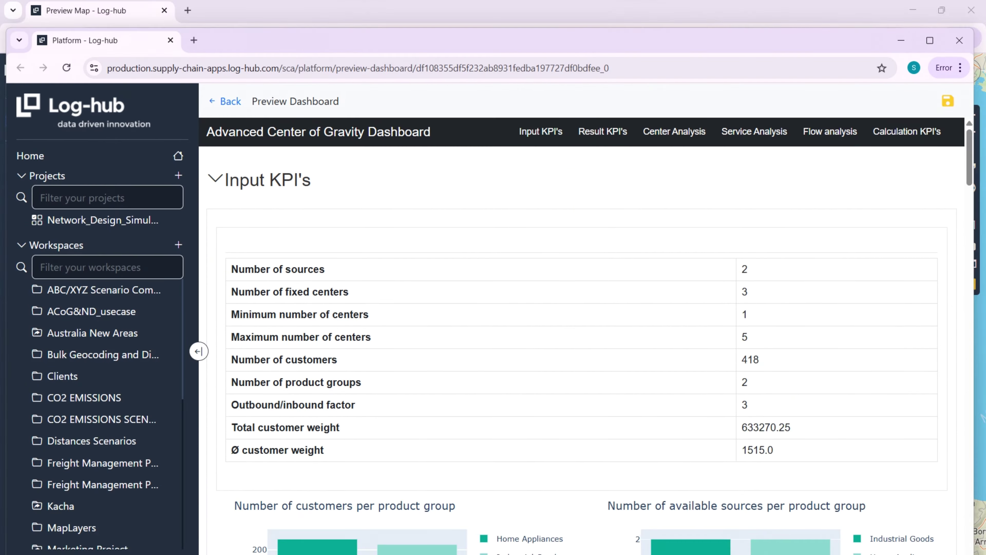
# Examine the Advanced Center of Gravity Dashboard from the input KPIs through the center analysis to the end-to-end product flows
pyautogui.scroll(-5, 583, 311)
pyautogui.scroll(-10, 583, 334)
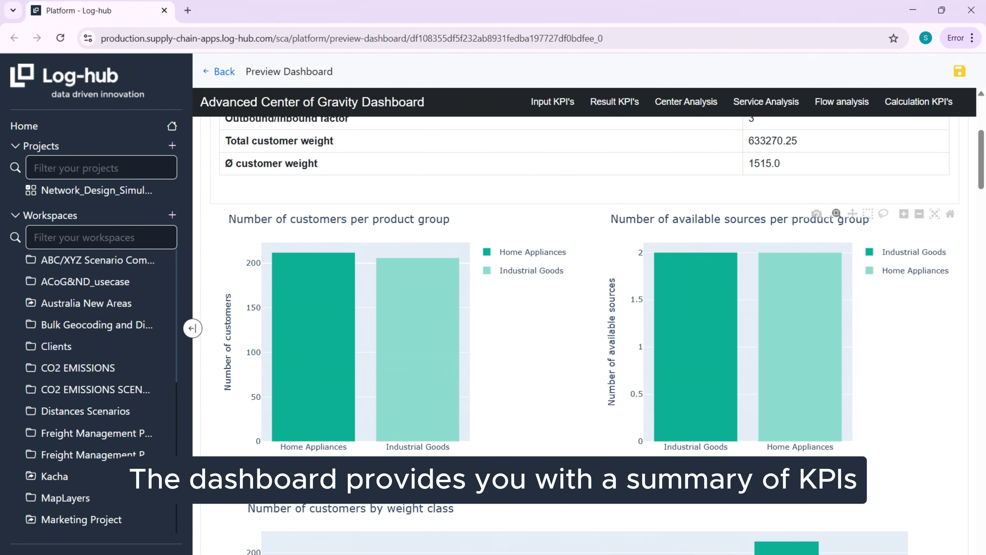
pyautogui.scroll(-15, 582, 311)
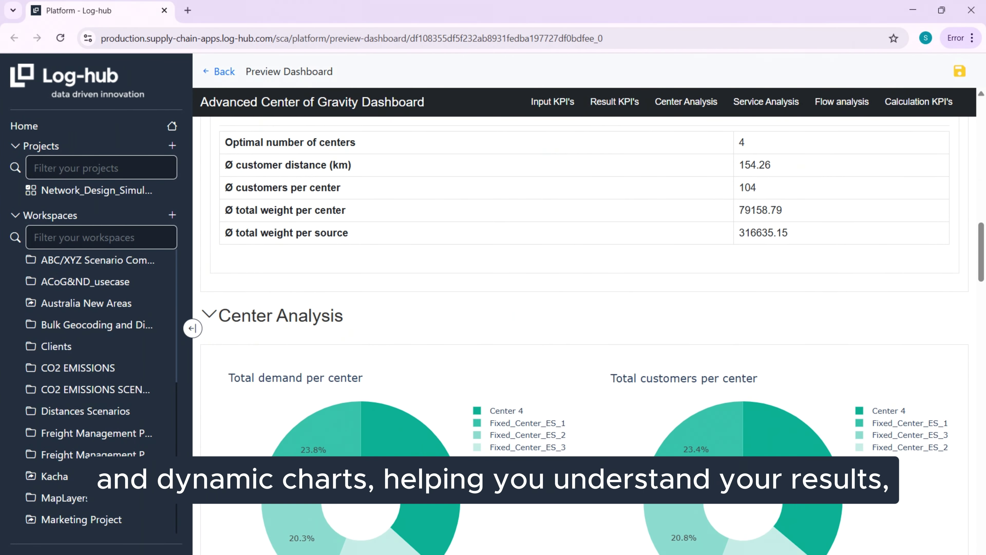
pyautogui.scroll(-15, 583, 334)
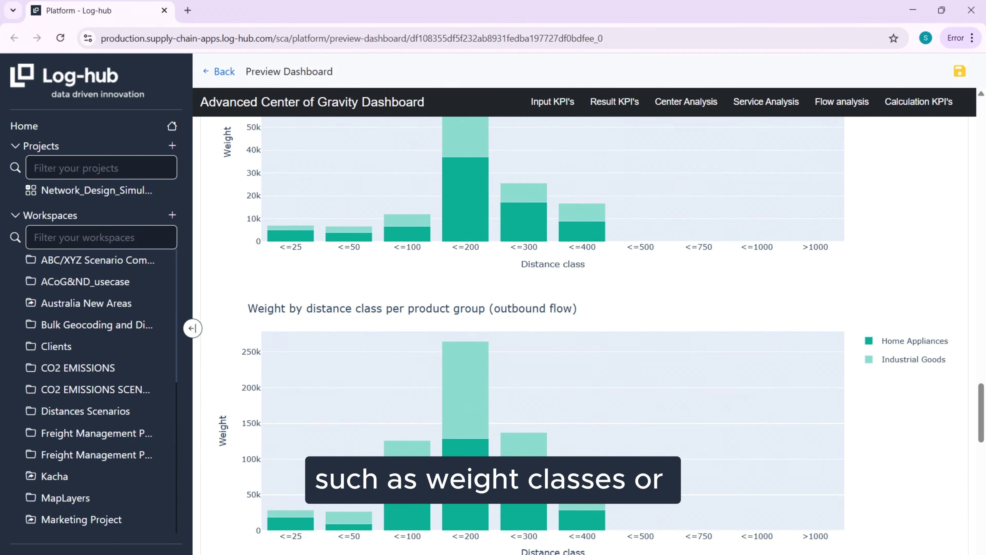
pyautogui.scroll(-4, 583, 334)
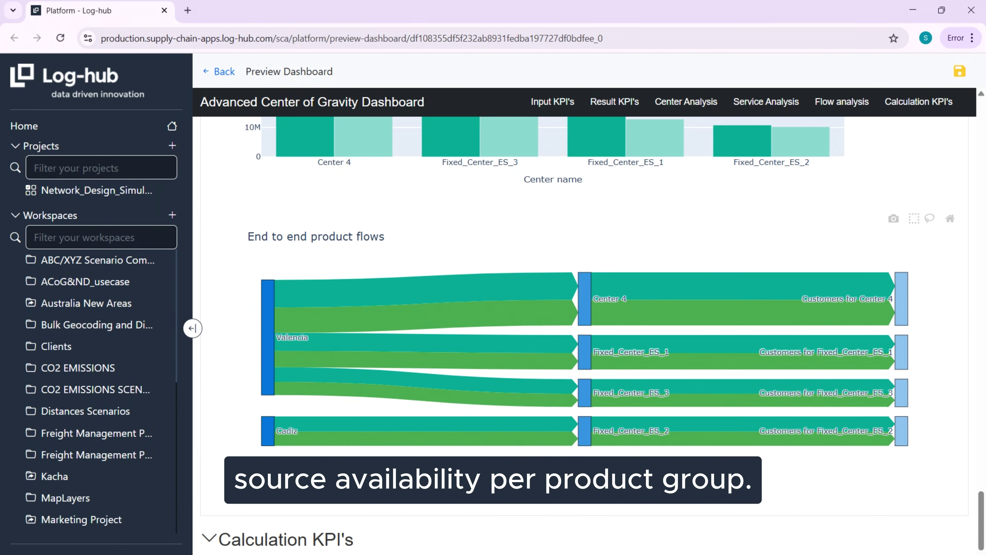